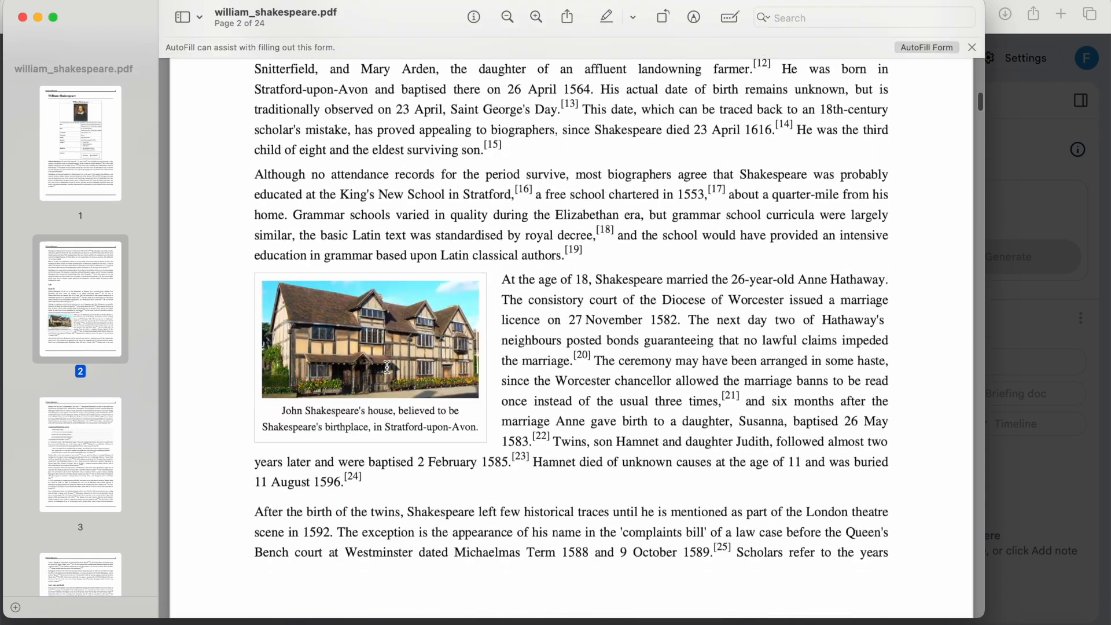
Close the PDF preview and add romeo-and-juliet-003-act-1-scene-1.pdf from the StudyingEnglish folder as a notebook source
{"action": "left_click", "coordinate": [22, 19]}
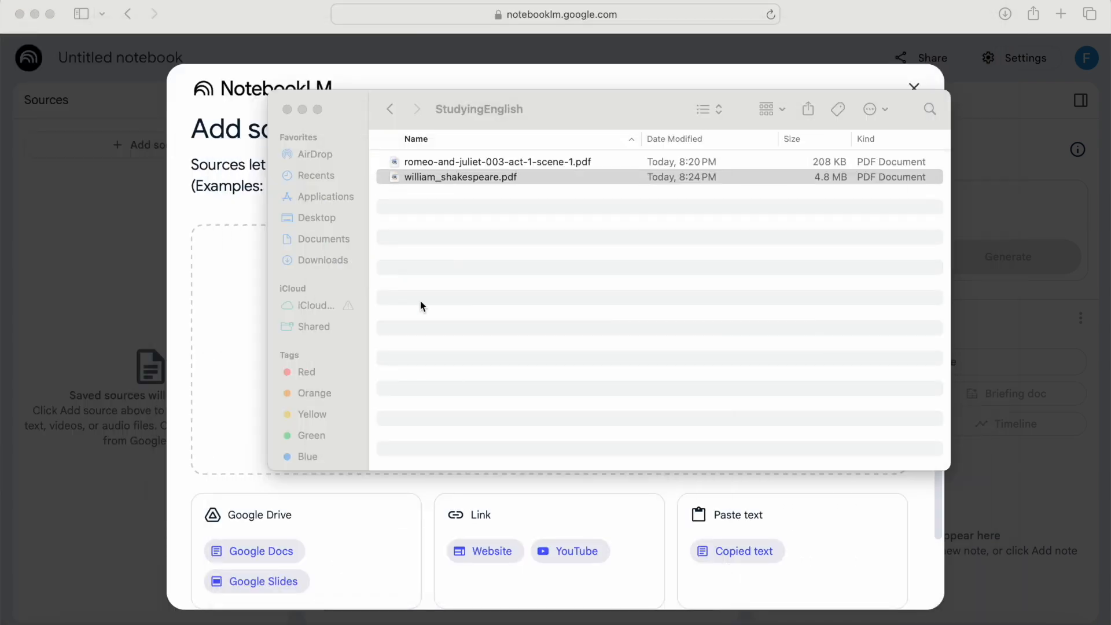
{"action": "left_click", "coordinate": [511, 163]}
{"action": "left_click_drag", "start_coordinate": [516, 163], "coordinate": [252, 364]}
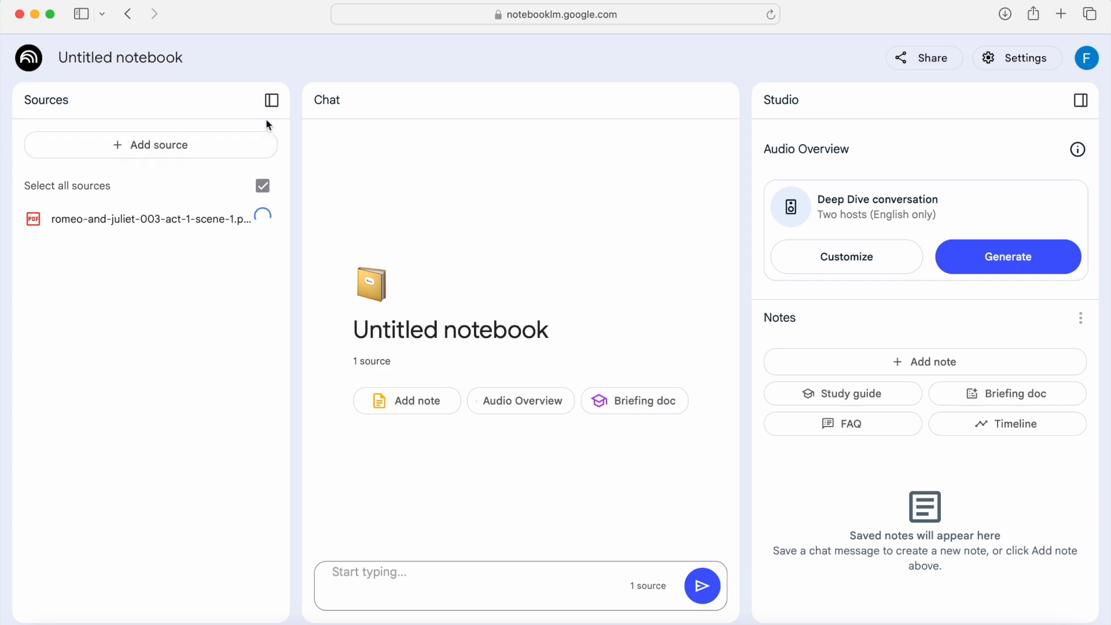
Add william_shakespeare.pdf to the notebook as a second source
{"action": "left_click", "coordinate": [192, 154]}
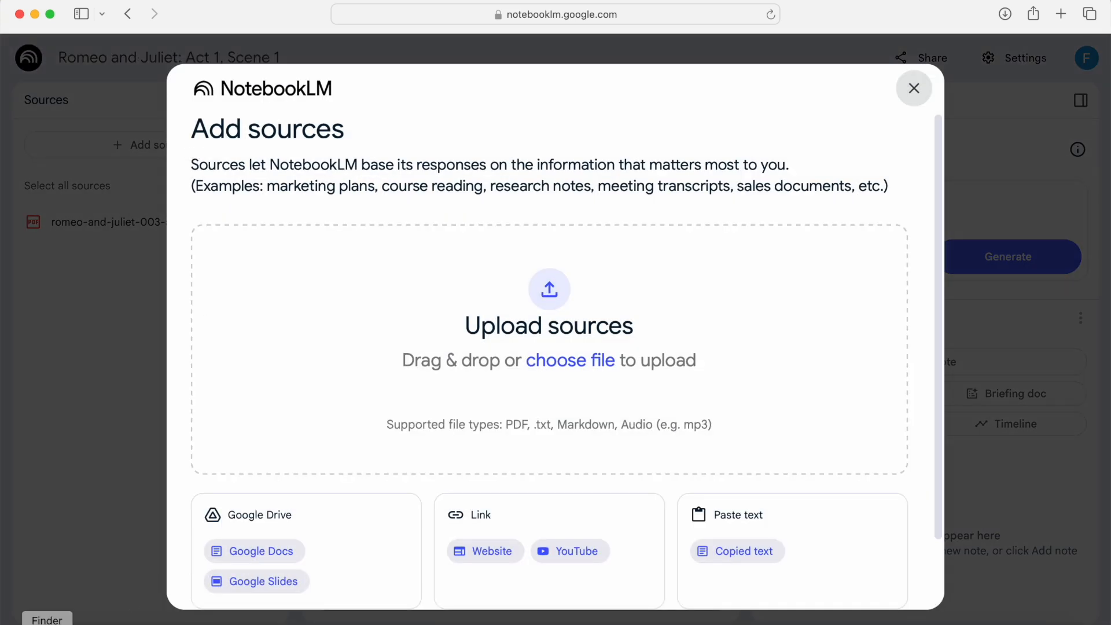
{"action": "left_click", "coordinate": [570, 360]}
{"action": "left_click", "coordinate": [487, 177]}
{"action": "left_click_drag", "start_coordinate": [486, 176], "coordinate": [238, 329]}
{"action": "left_click", "coordinate": [236, 312]}
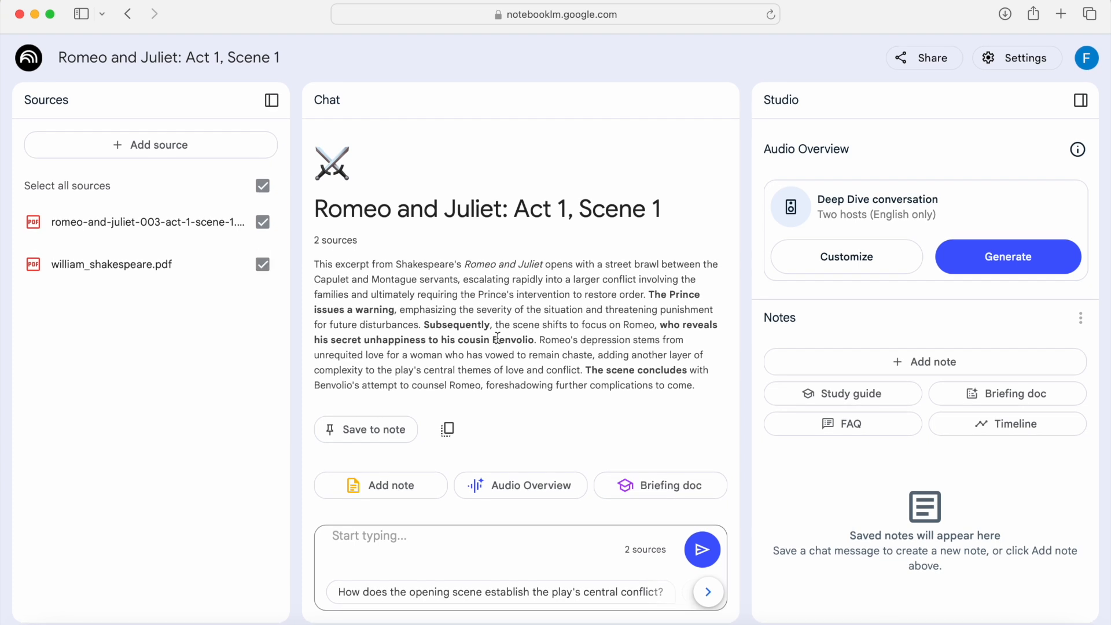
Exclude william_shakespeare.pdf from the selected sources and ask the chat "Can you give me a synopsis of the characters?"
{"action": "left_click", "coordinate": [263, 265]}
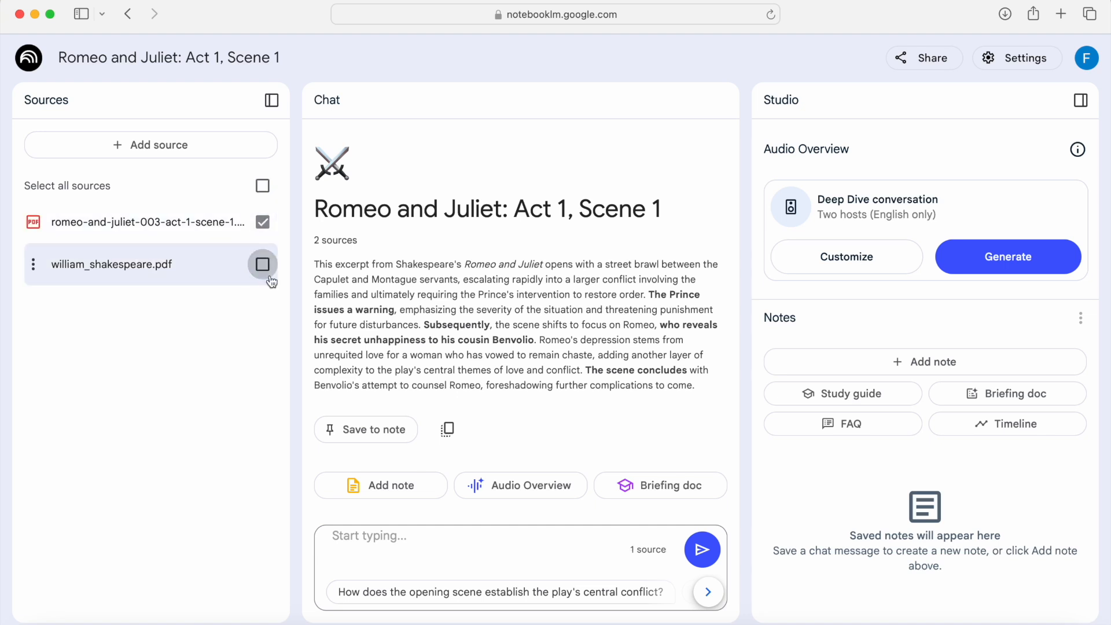
{"action": "left_click", "coordinate": [555, 546]}
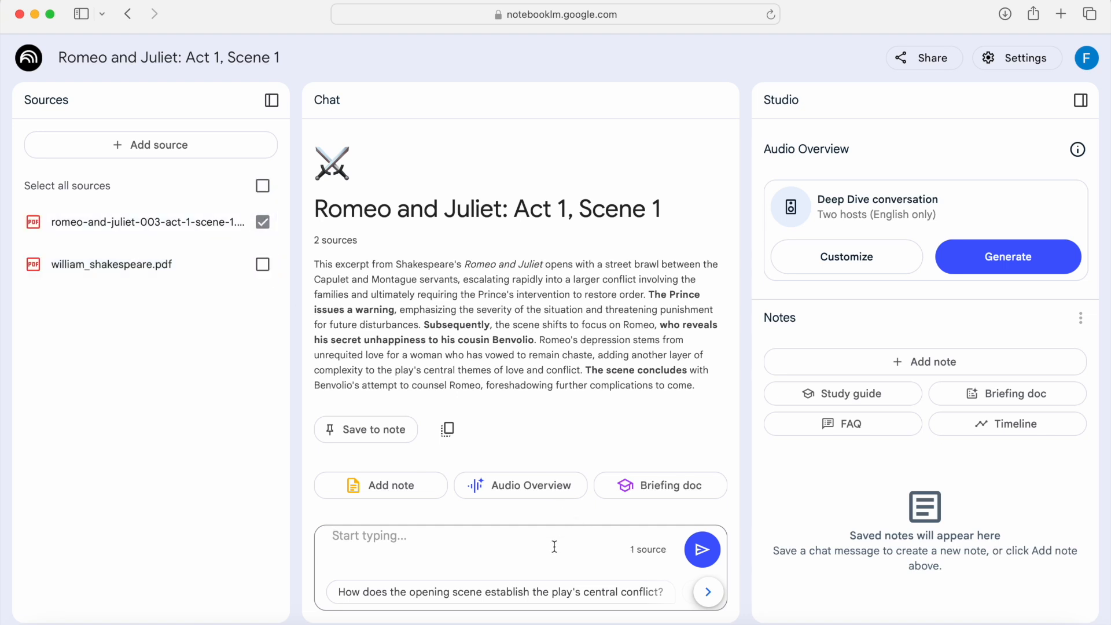
{"action": "type", "text": "Can you give ma"}
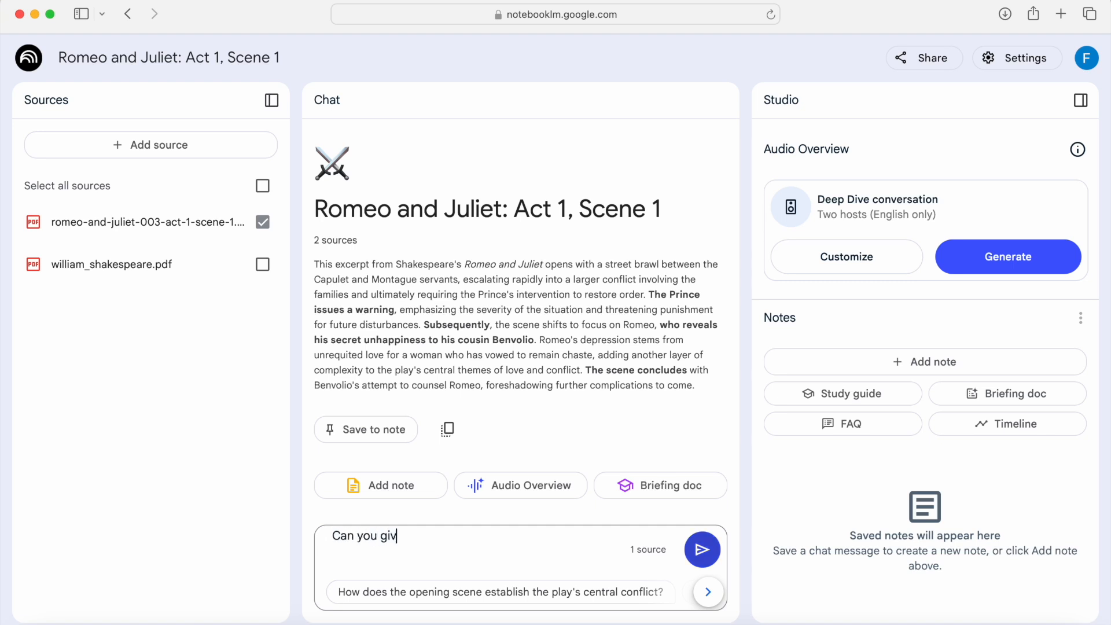
{"action": "key", "text": "BackSpace"}
{"action": "type", "text": "e a synopsis of the chract"}
{"action": "key", "text": "BackSpace"}
{"action": "key", "text": "BackSpace"}
{"action": "key", "text": "BackSpace"}
{"action": "key", "text": "BackSpace"}
{"action": "type", "text": "aracters"}
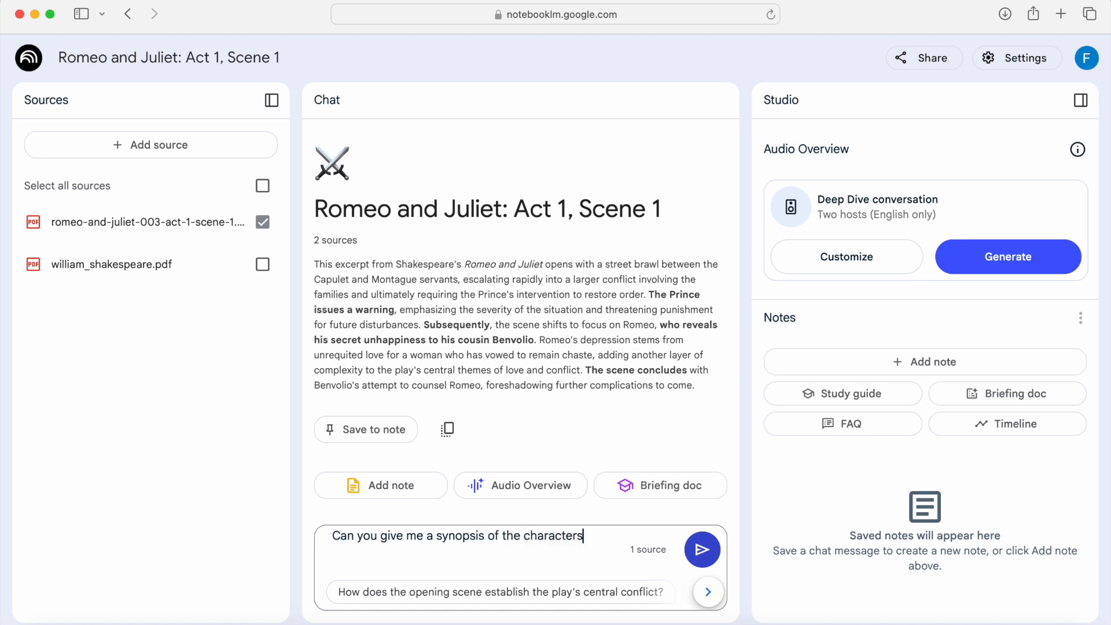
{"action": "type", "text": "?"}
{"action": "key", "text": "Return"}
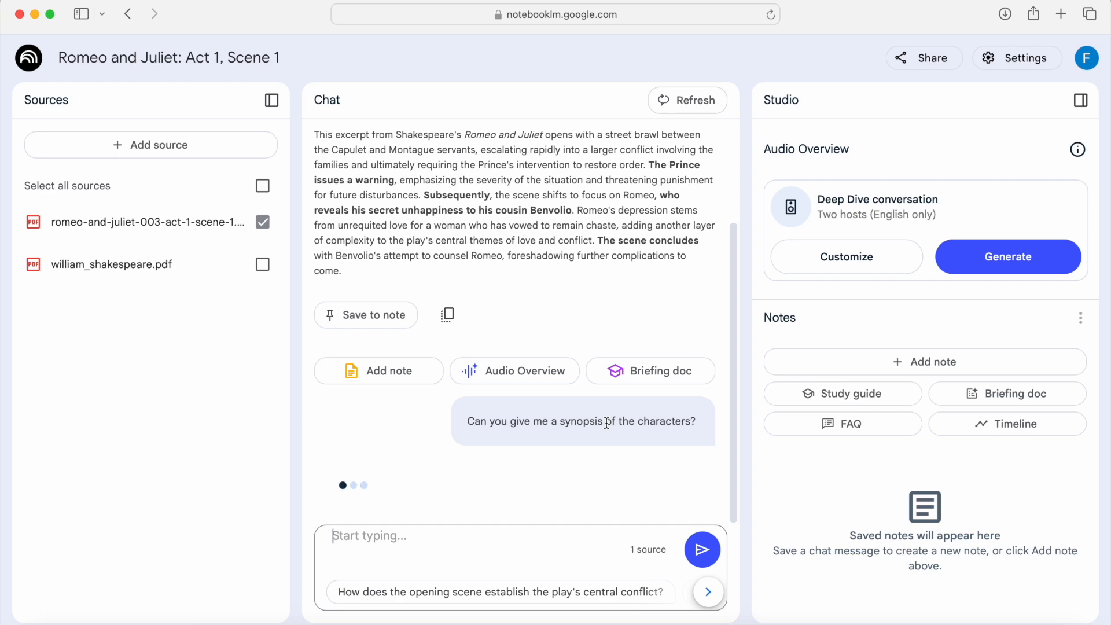
Review the character synopsis and check the cited source passages for Sampson and Gregory and for Abraham and Balthasar
{"action": "scroll", "coordinate": [565, 255], "scroll_direction": "up", "scroll_amount": 5}
{"action": "scroll", "coordinate": [565, 255], "scroll_direction": "up", "scroll_amount": 5}
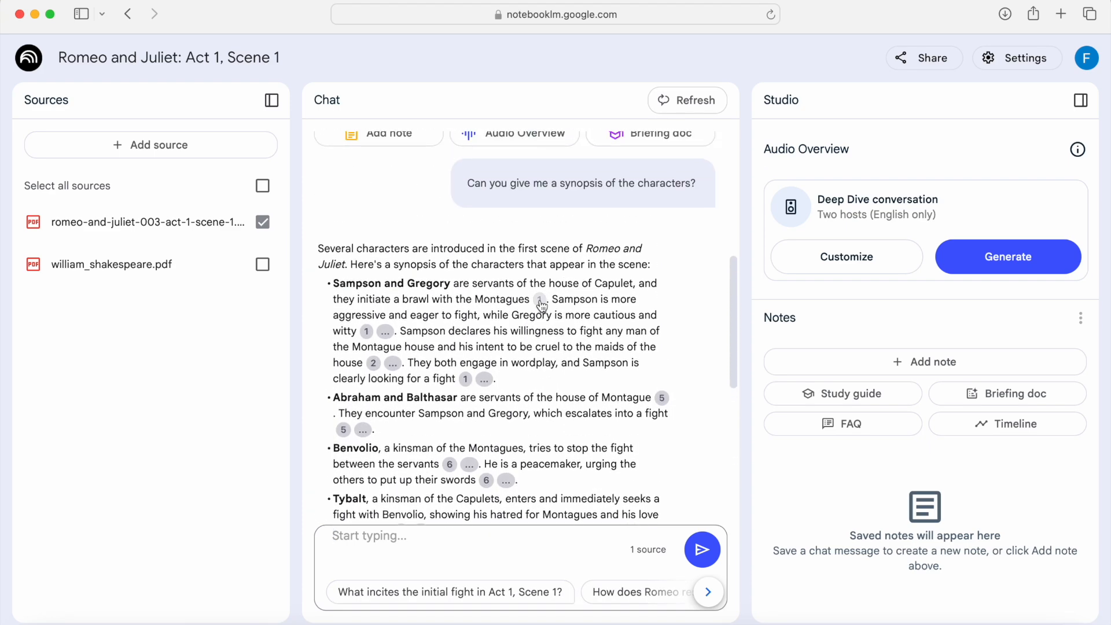
{"action": "left_click", "coordinate": [540, 301]}
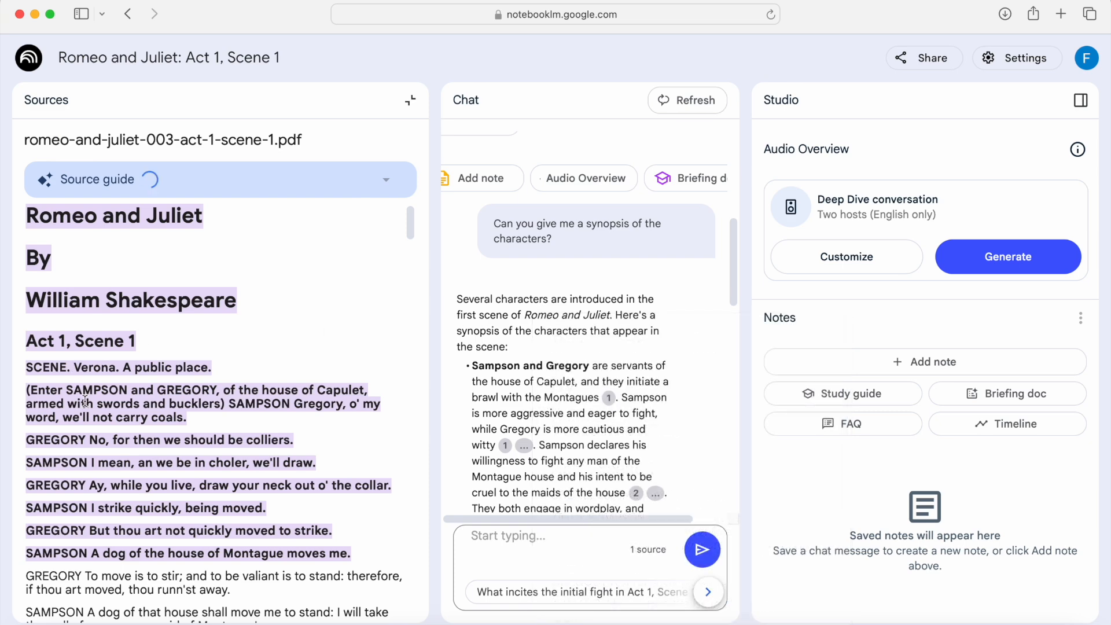
{"action": "scroll", "coordinate": [624, 363], "scroll_direction": "down", "scroll_amount": 3}
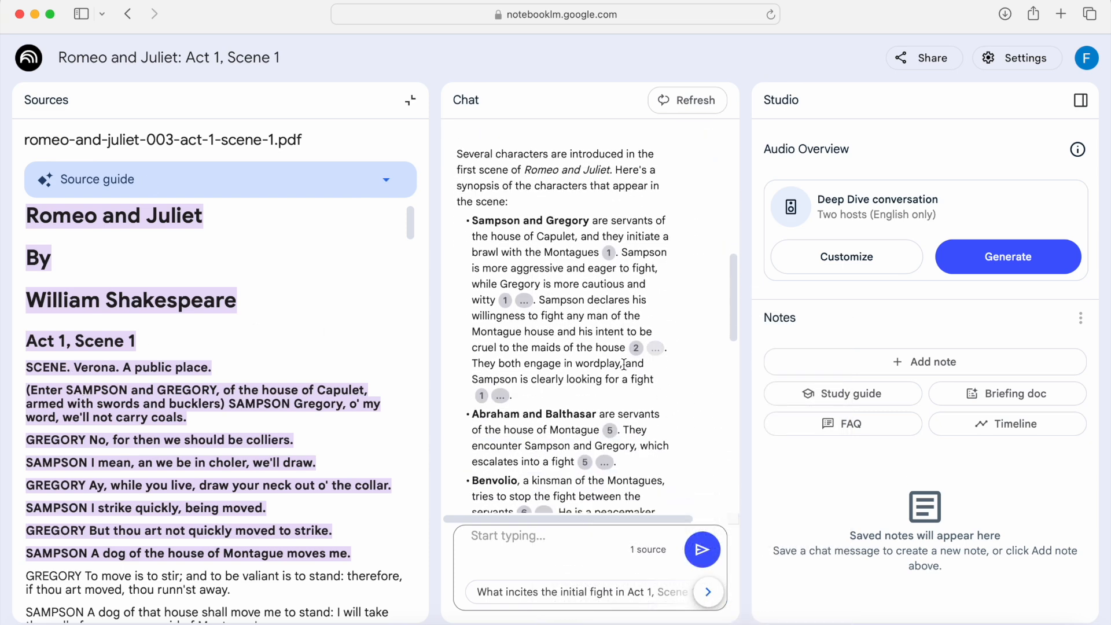
{"action": "left_click", "coordinate": [610, 430]}
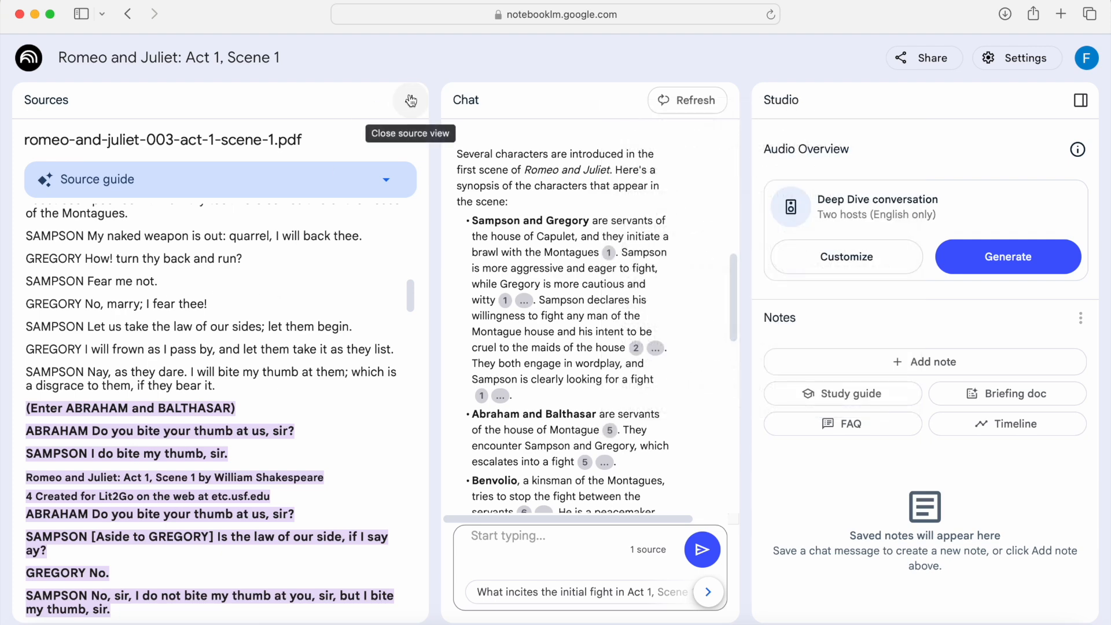
{"action": "left_click", "coordinate": [411, 101]}
{"action": "scroll", "coordinate": [490, 340], "scroll_direction": "down", "scroll_amount": 5}
{"action": "mouse_move", "coordinate": [491, 337]}
{"action": "scroll", "coordinate": [490, 337], "scroll_direction": "down", "scroll_amount": 1}
{"action": "scroll", "coordinate": [510, 369], "scroll_direction": "up", "scroll_amount": 1}
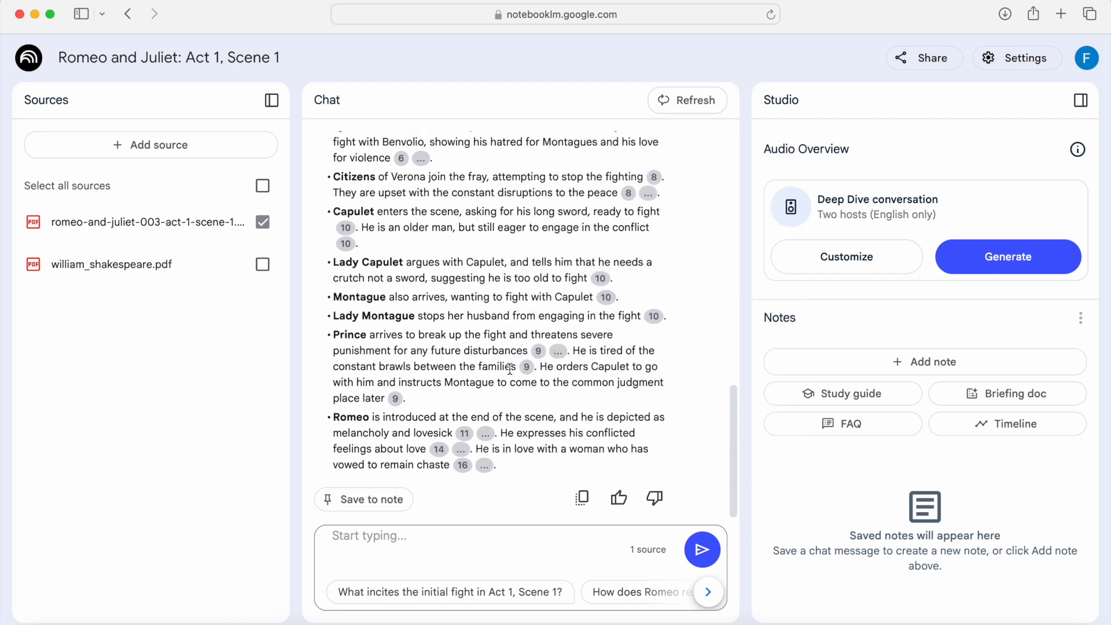
Start generating an Audio Overview of the notebook from the summary's suggested actions
{"action": "scroll", "coordinate": [510, 369], "scroll_direction": "up", "scroll_amount": 20}
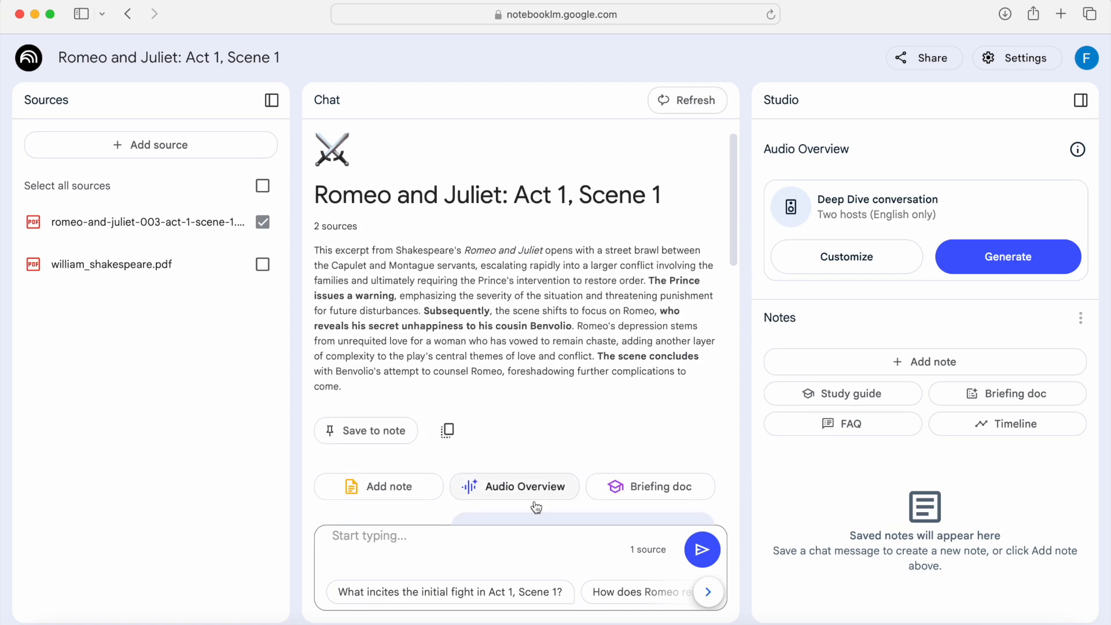
{"action": "scroll", "coordinate": [536, 507], "scroll_direction": "down", "scroll_amount": 2}
{"action": "left_click", "coordinate": [512, 395]}
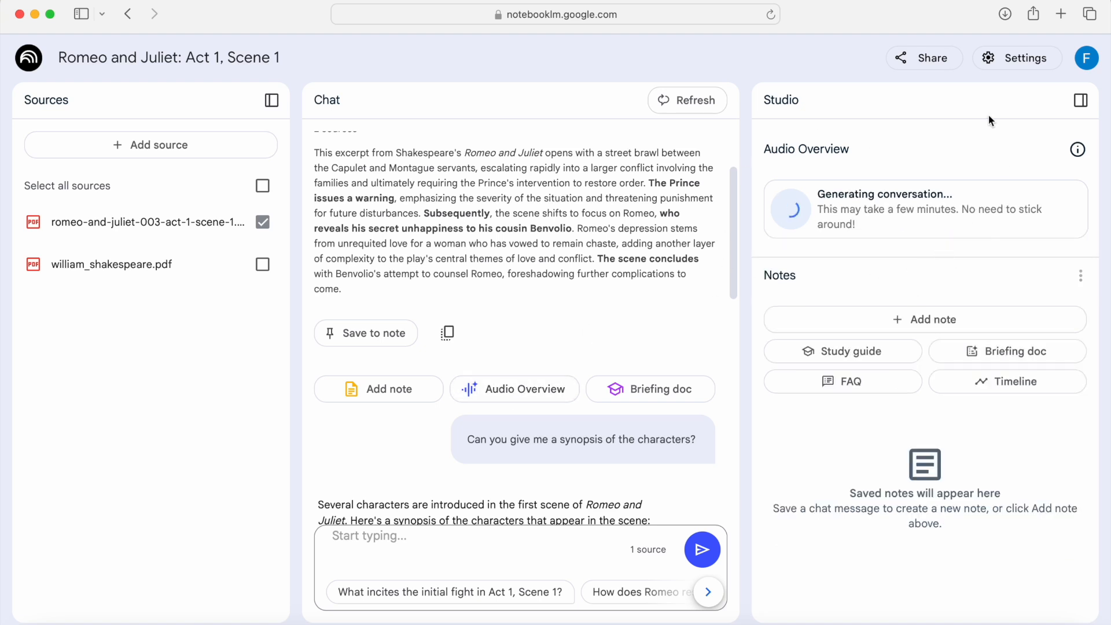
Generate a study guide note and review its quiz, answer key, essay questions and glossary
{"action": "left_click", "coordinate": [835, 361]}
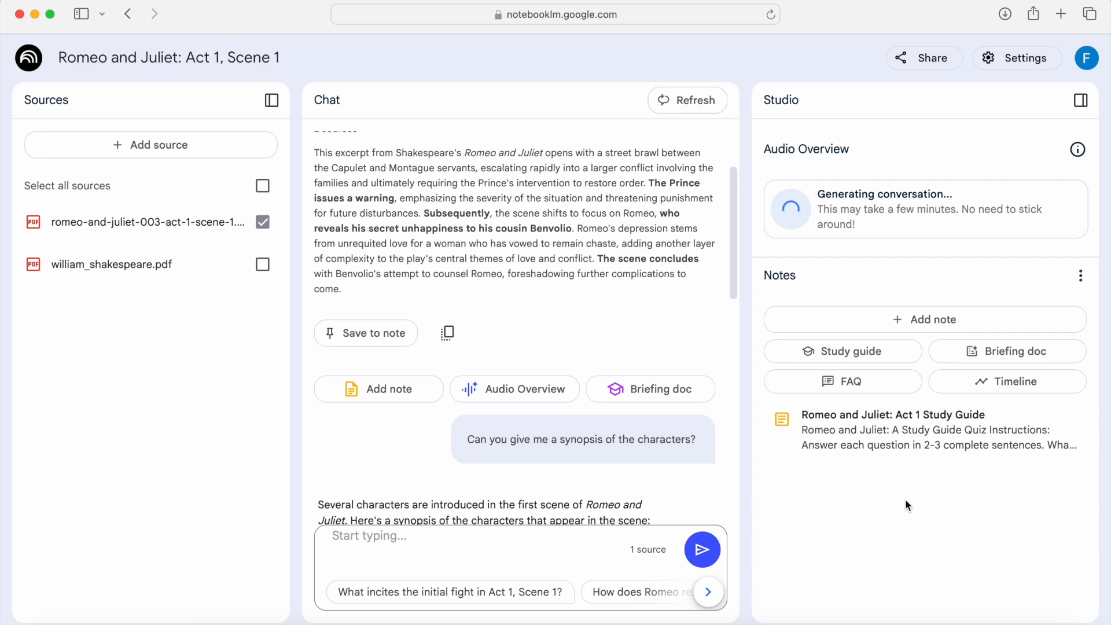
{"action": "left_click", "coordinate": [881, 443]}
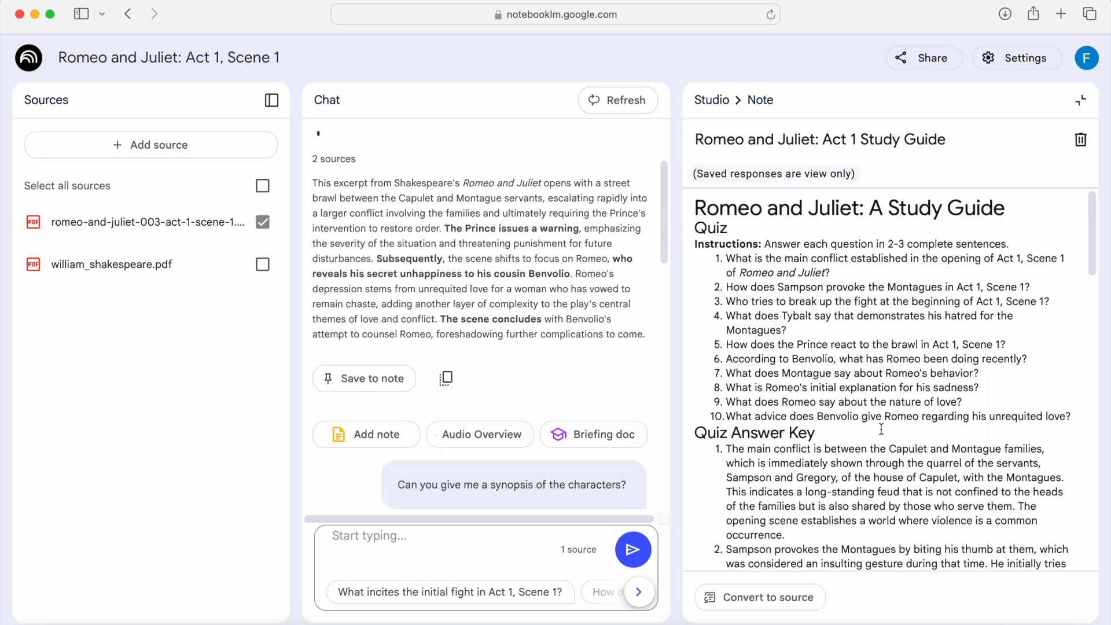
{"action": "scroll", "coordinate": [871, 311], "scroll_direction": "down", "scroll_amount": 1}
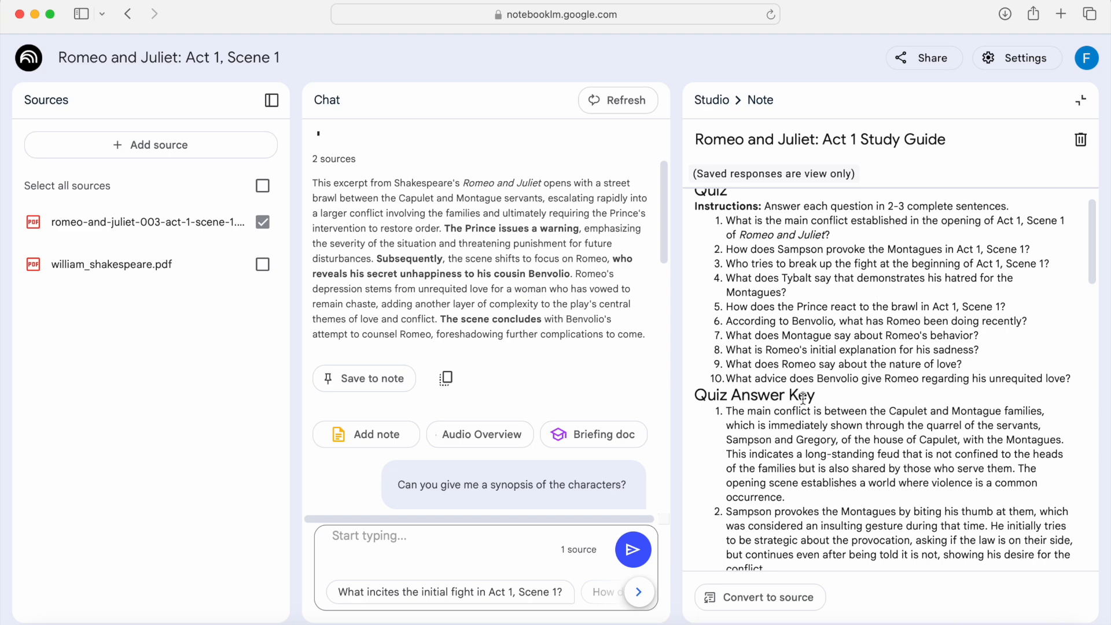
{"action": "scroll", "coordinate": [803, 397], "scroll_direction": "down", "scroll_amount": 3}
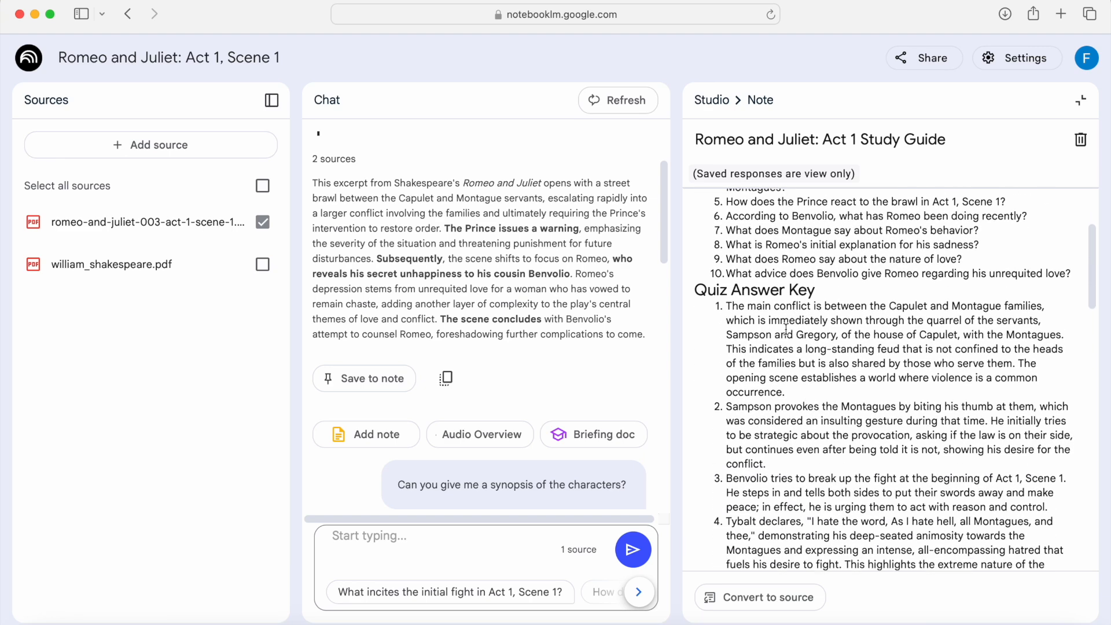
{"action": "scroll", "coordinate": [787, 328], "scroll_direction": "down", "scroll_amount": 5}
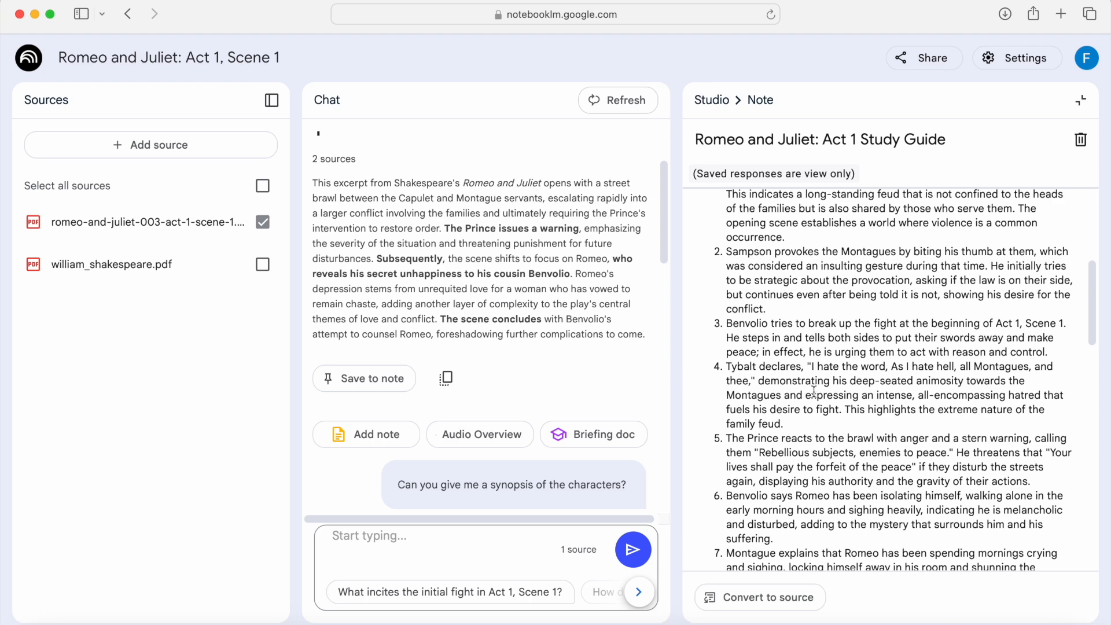
{"action": "scroll", "coordinate": [814, 392], "scroll_direction": "down", "scroll_amount": 15}
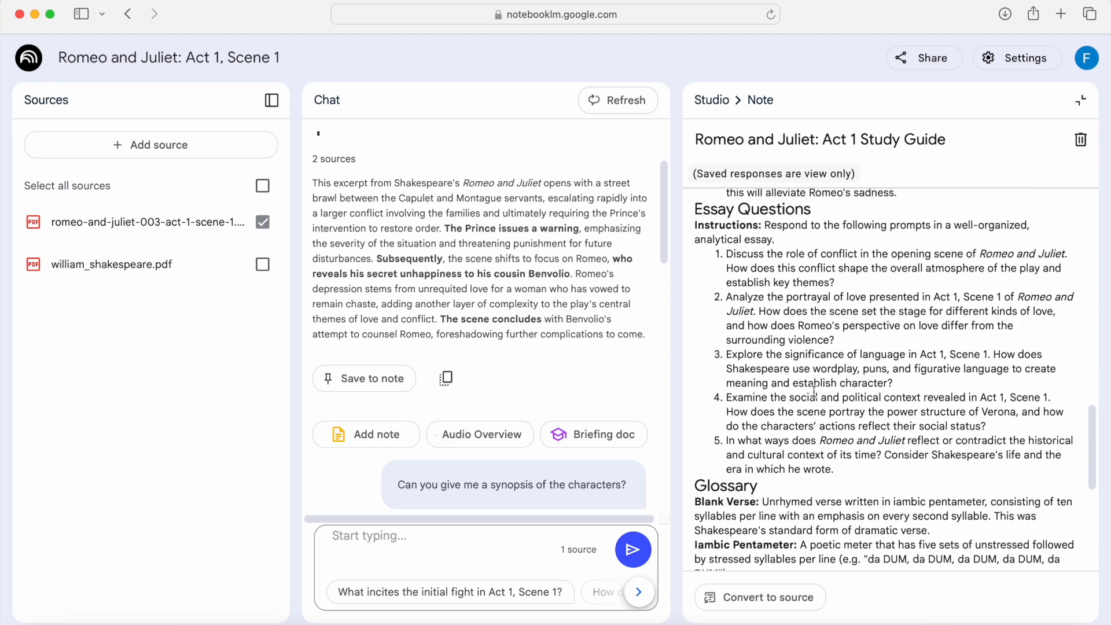
{"action": "scroll", "coordinate": [814, 392], "scroll_direction": "down", "scroll_amount": 10}
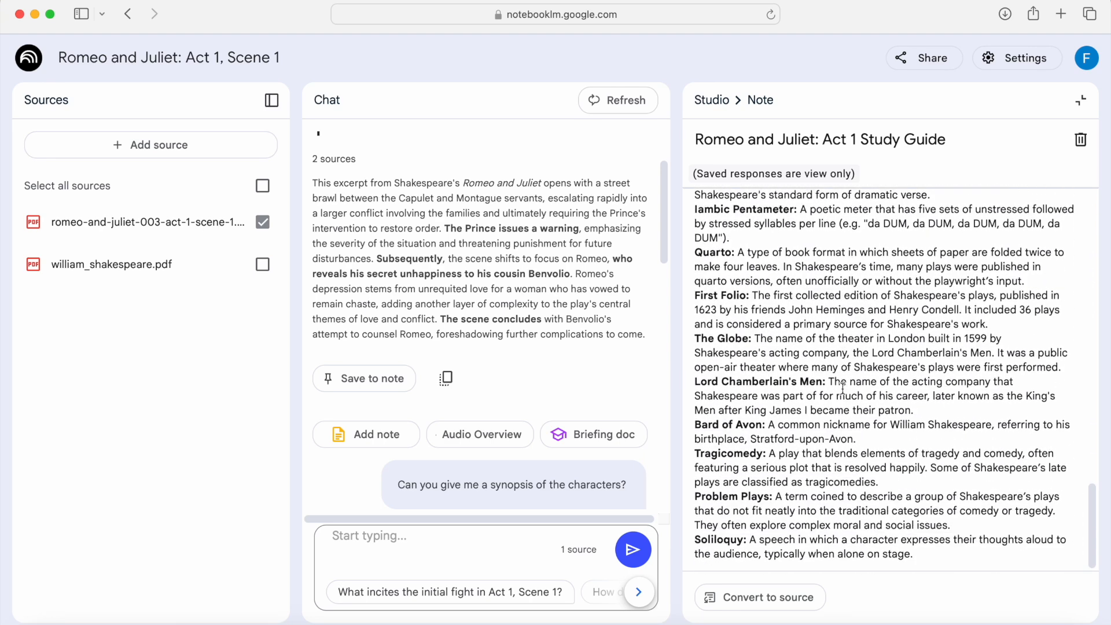
{"action": "scroll", "coordinate": [854, 363], "scroll_direction": "up", "scroll_amount": 20}
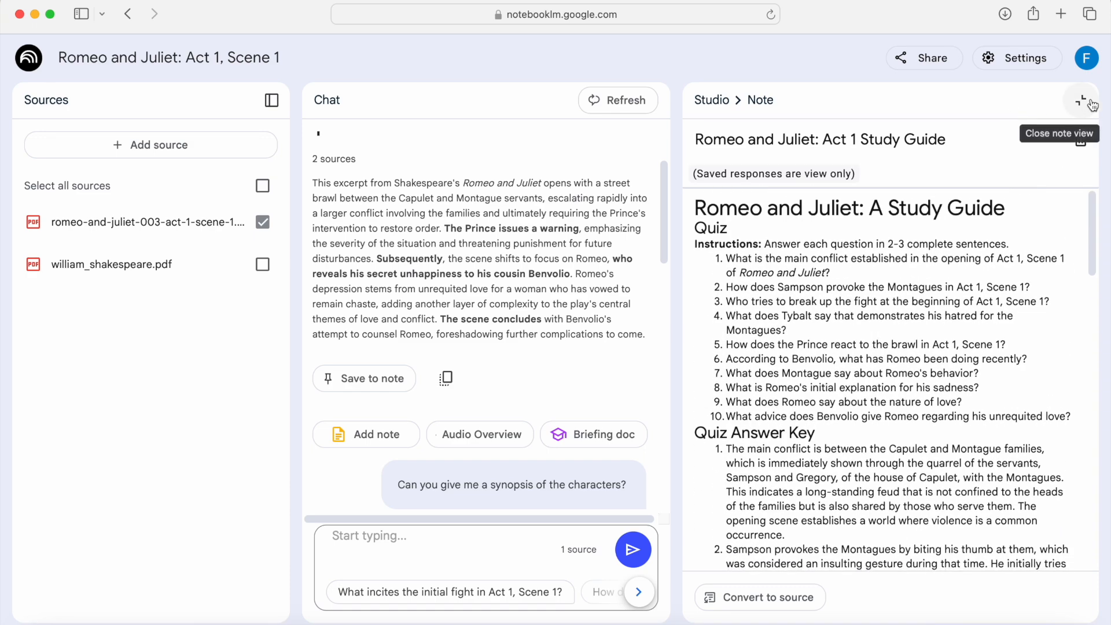
{"action": "left_click", "coordinate": [1091, 103]}
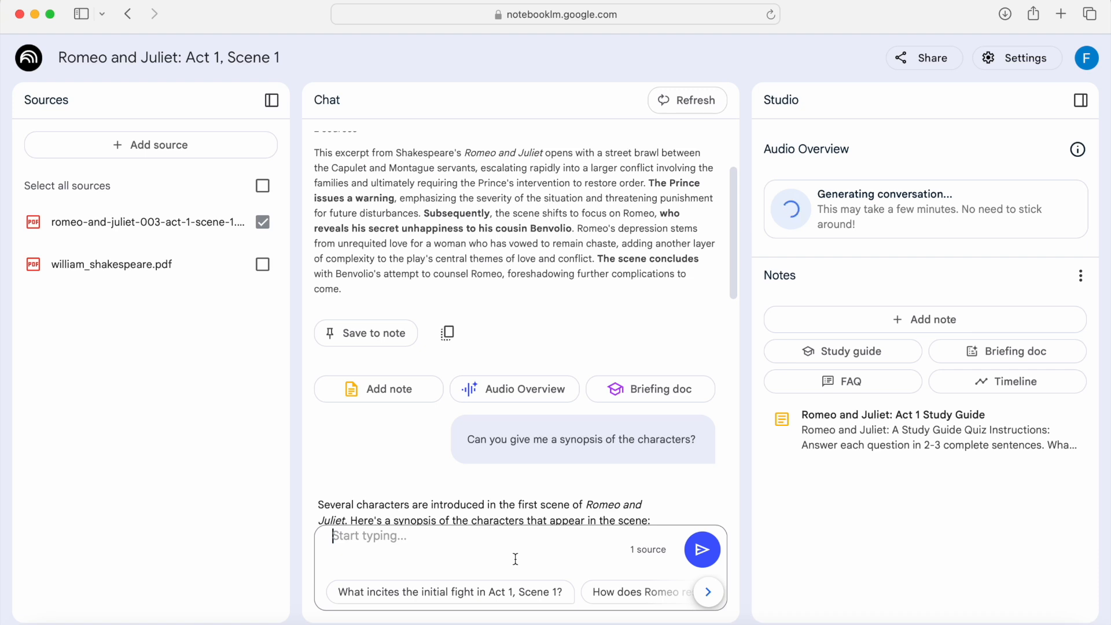
Ask the chat "Can you make me some note cards about this first act?" and review the note cards it writes
{"action": "type", "text": "Can you make "}
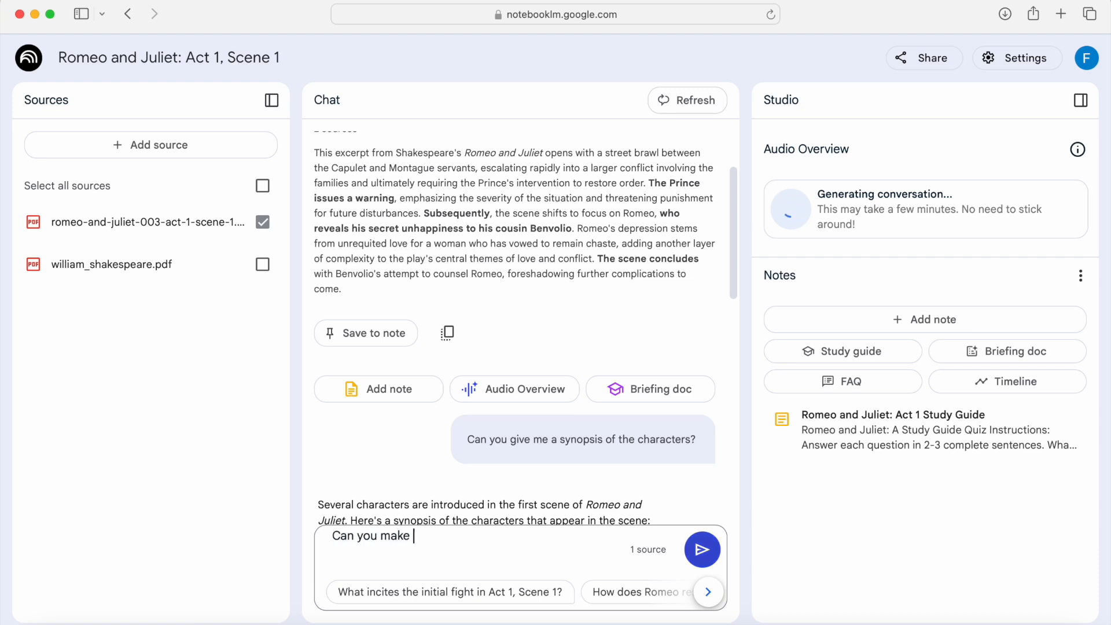
{"action": "type", "text": "me some note"}
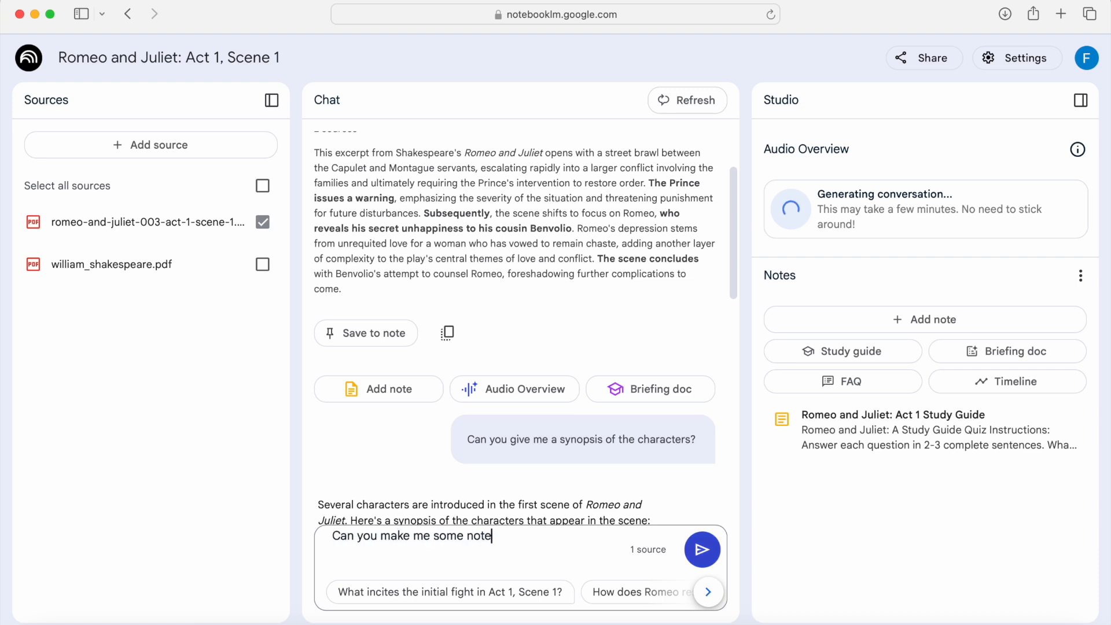
{"action": "type", "text": " cards about this "}
{"action": "type", "text": "first act?"}
{"action": "key", "text": "Return"}
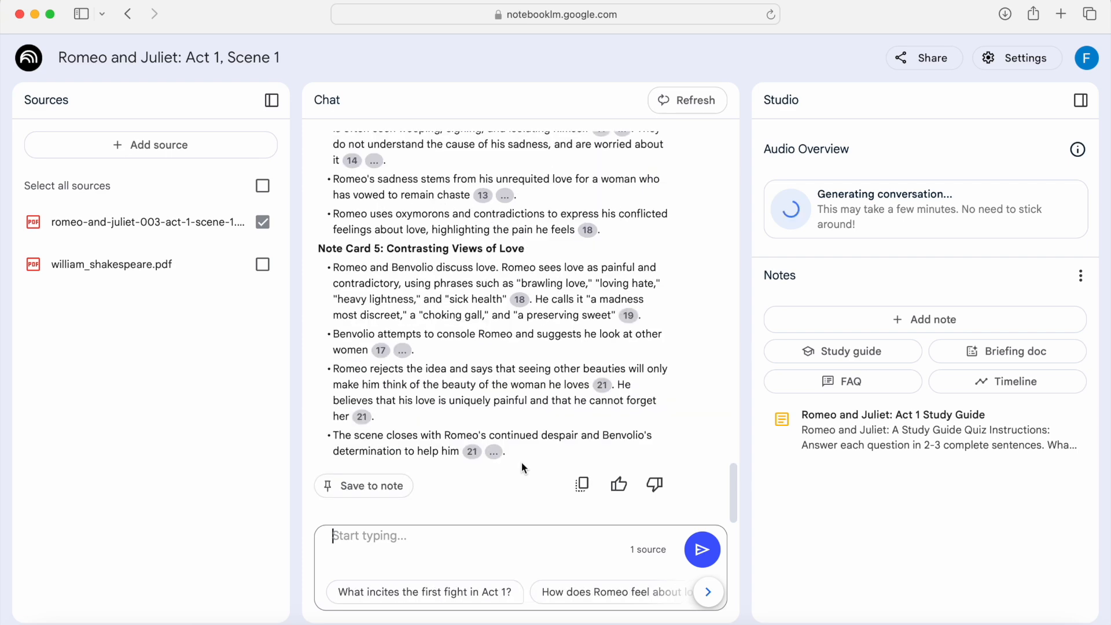
{"action": "scroll", "coordinate": [526, 307], "scroll_direction": "up", "scroll_amount": 3}
{"action": "scroll", "coordinate": [528, 312], "scroll_direction": "up", "scroll_amount": 4}
{"action": "scroll", "coordinate": [527, 308], "scroll_direction": "up", "scroll_amount": 5}
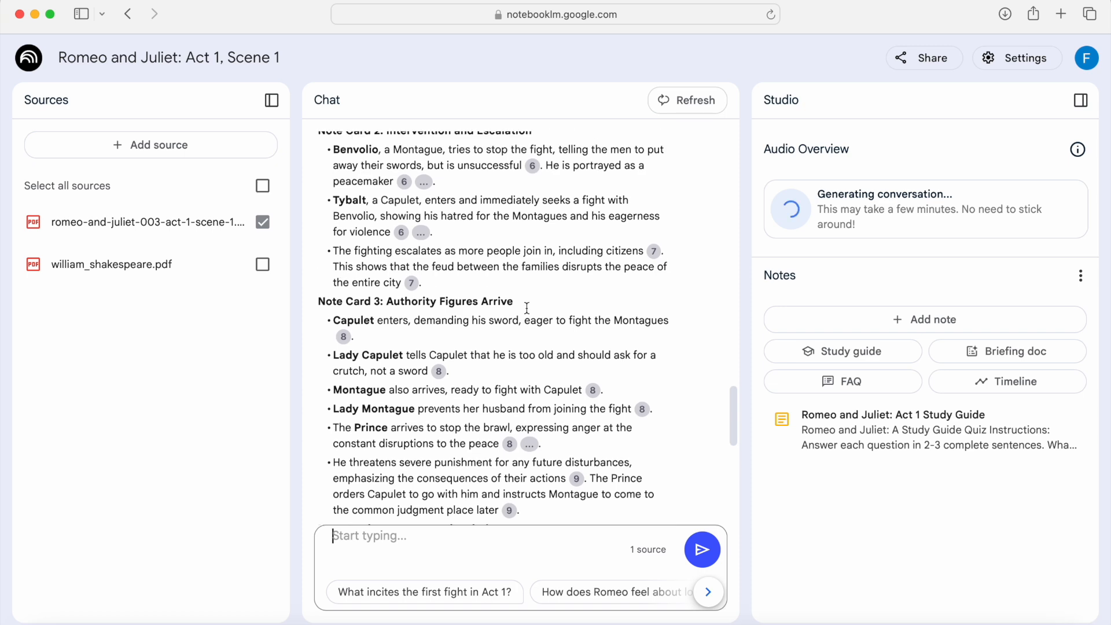
{"action": "scroll", "coordinate": [528, 314], "scroll_direction": "up", "scroll_amount": 3}
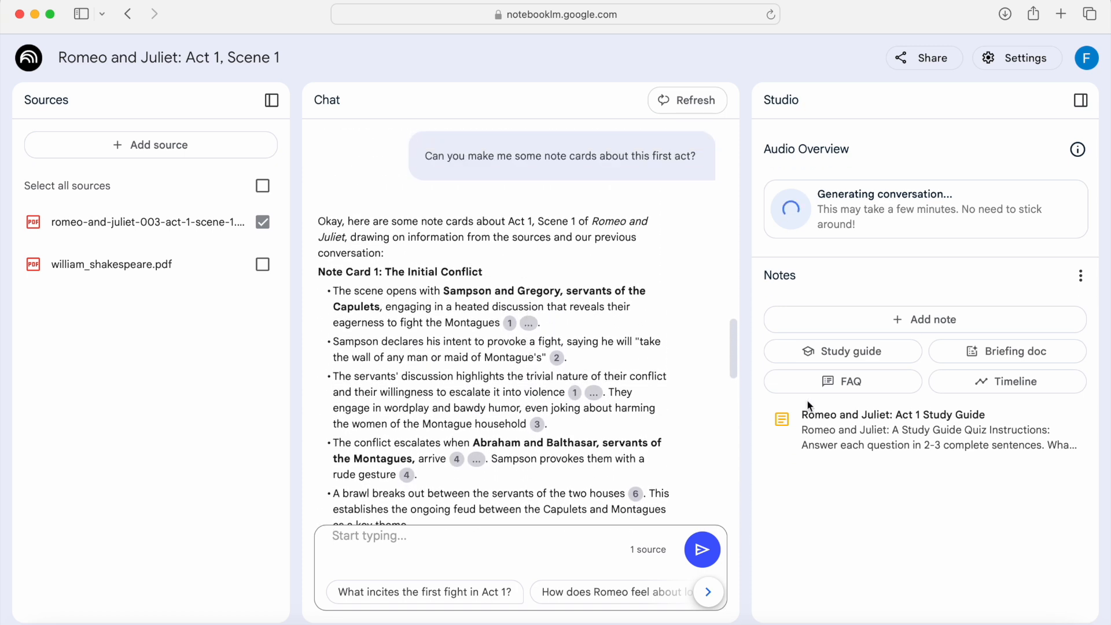
Generate an FAQ note and read through its questions and answers to the end
{"action": "left_click", "coordinate": [868, 386]}
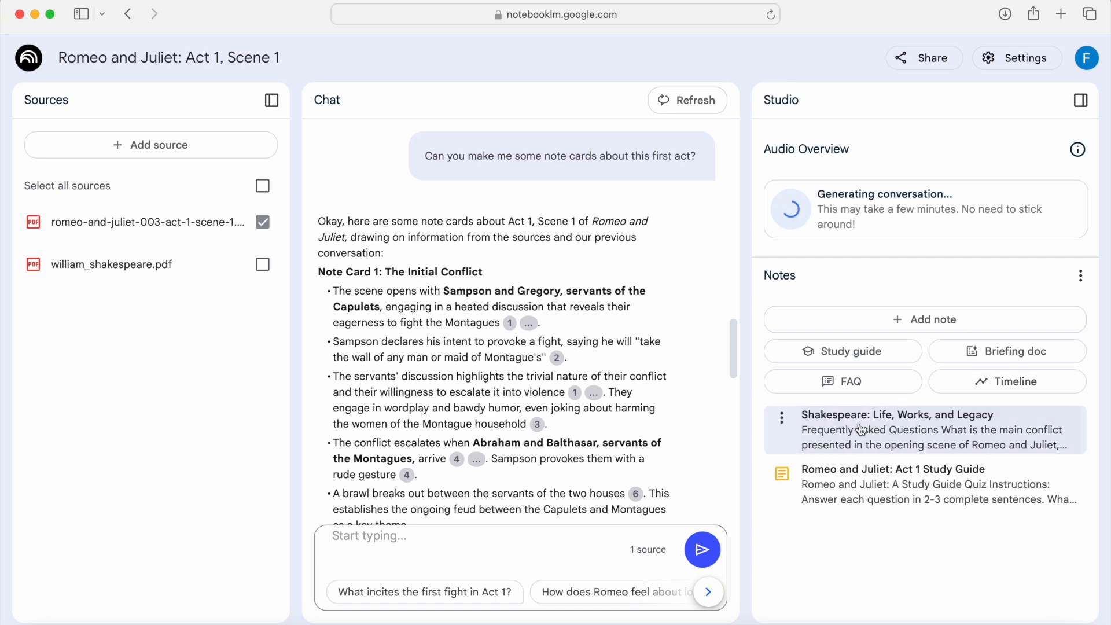
{"action": "left_click", "coordinate": [860, 428]}
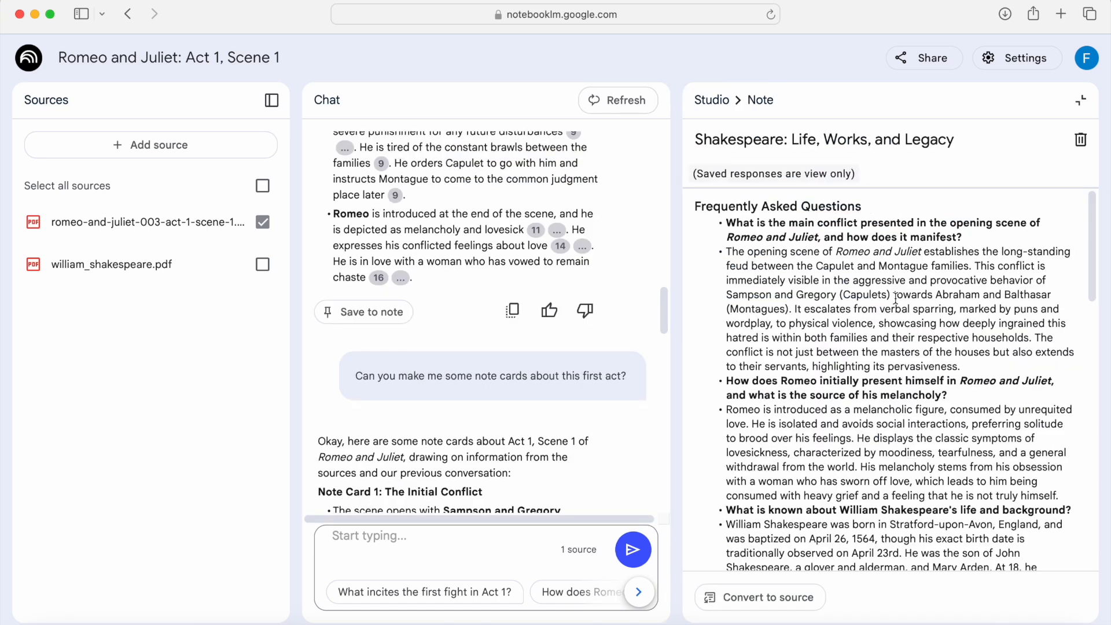
{"action": "scroll", "coordinate": [845, 307], "scroll_direction": "down", "scroll_amount": 6}
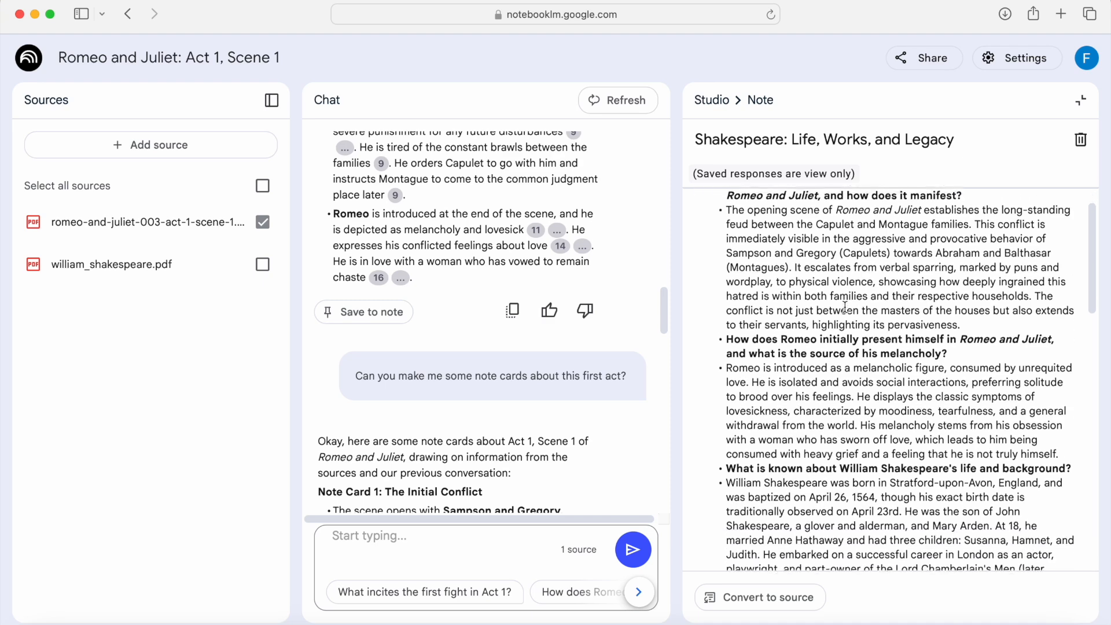
{"action": "scroll", "coordinate": [845, 306], "scroll_direction": "down", "scroll_amount": 4}
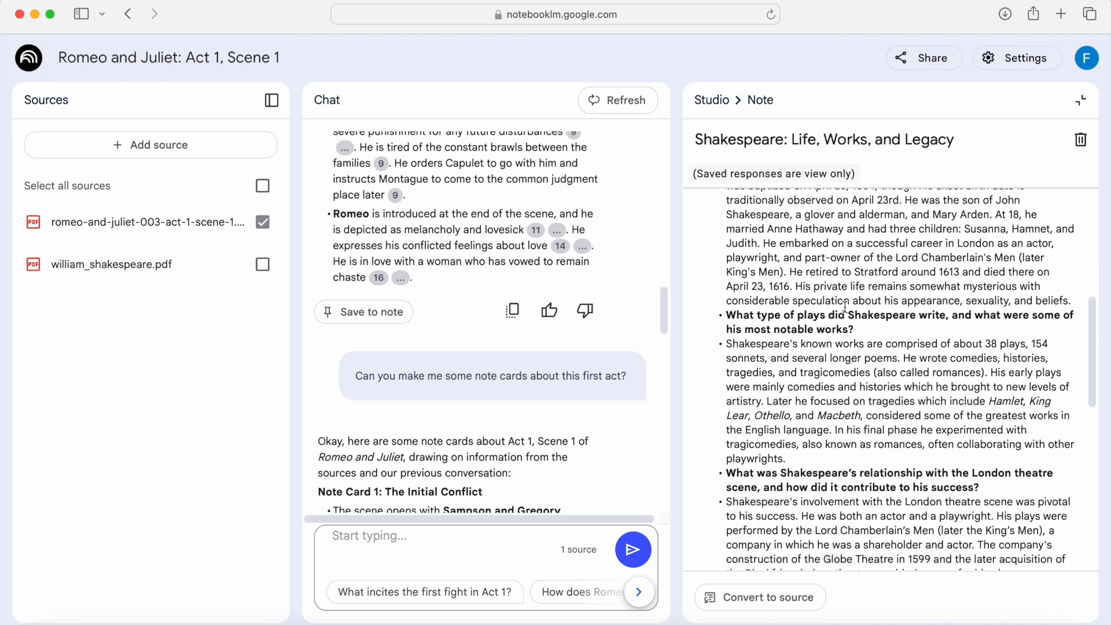
{"action": "scroll", "coordinate": [846, 307], "scroll_direction": "down", "scroll_amount": 7}
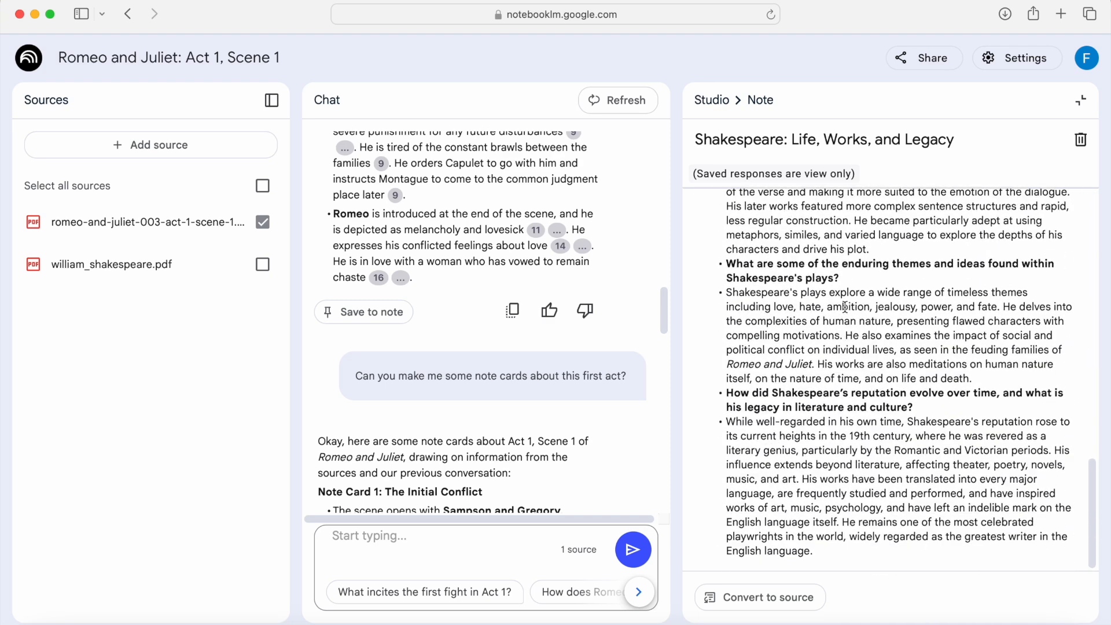
Close the FAQ note, include william_shakespeare.pdf among the selected sources, and ask the chat "Tell me about William Shakespeare?"
{"action": "left_click", "coordinate": [1090, 103]}
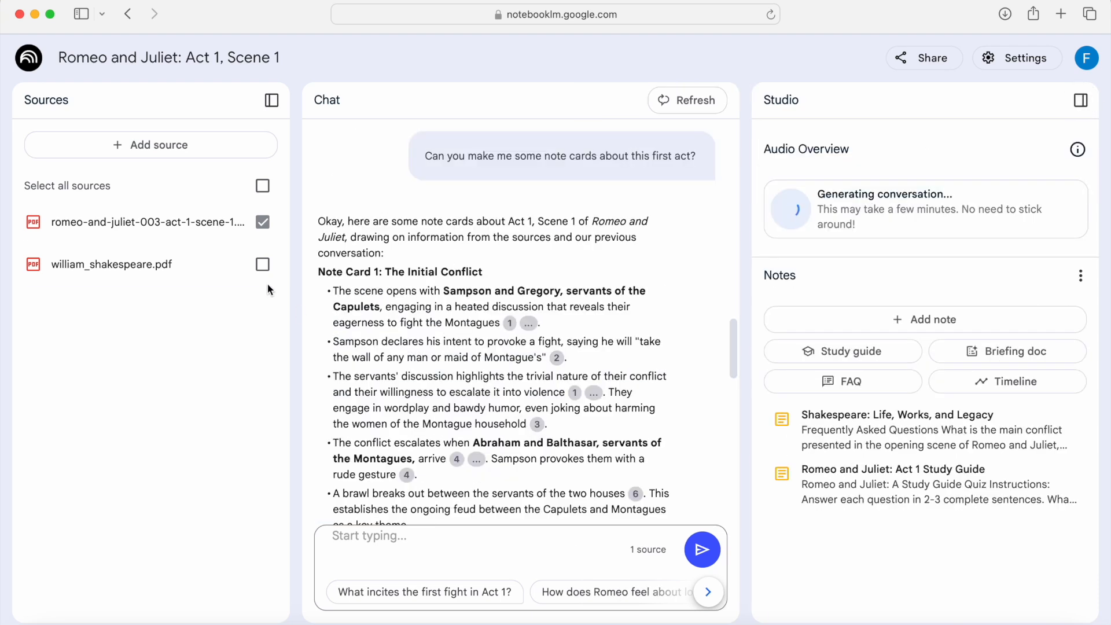
{"action": "left_click", "coordinate": [263, 265]}
{"action": "left_click", "coordinate": [458, 552]}
{"action": "type", "text": "Tell me "}
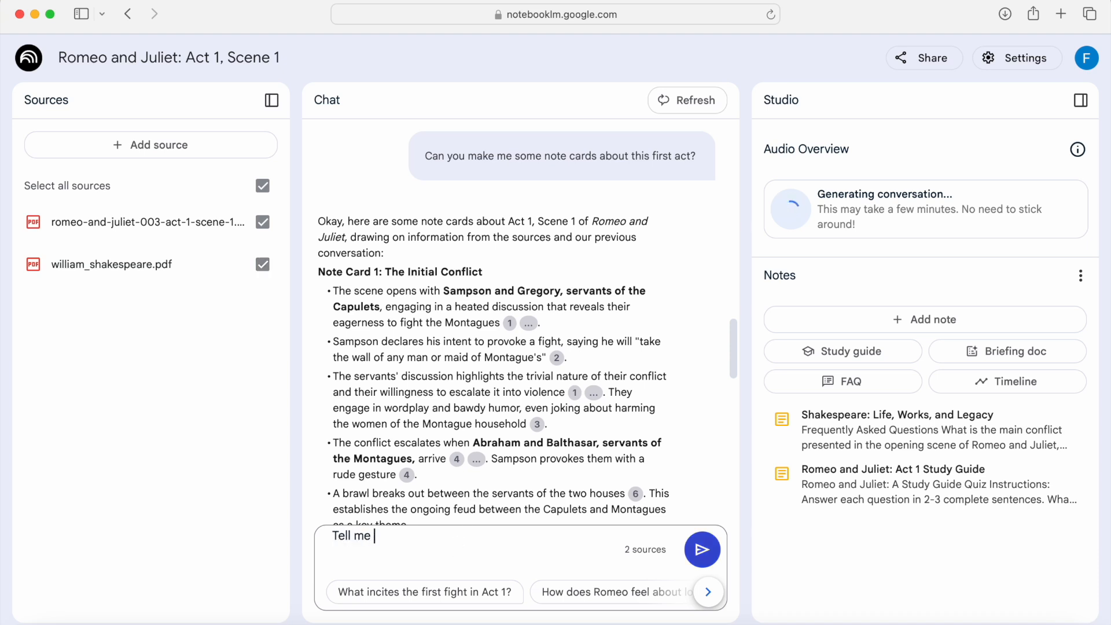
{"action": "type", "text": "about William "}
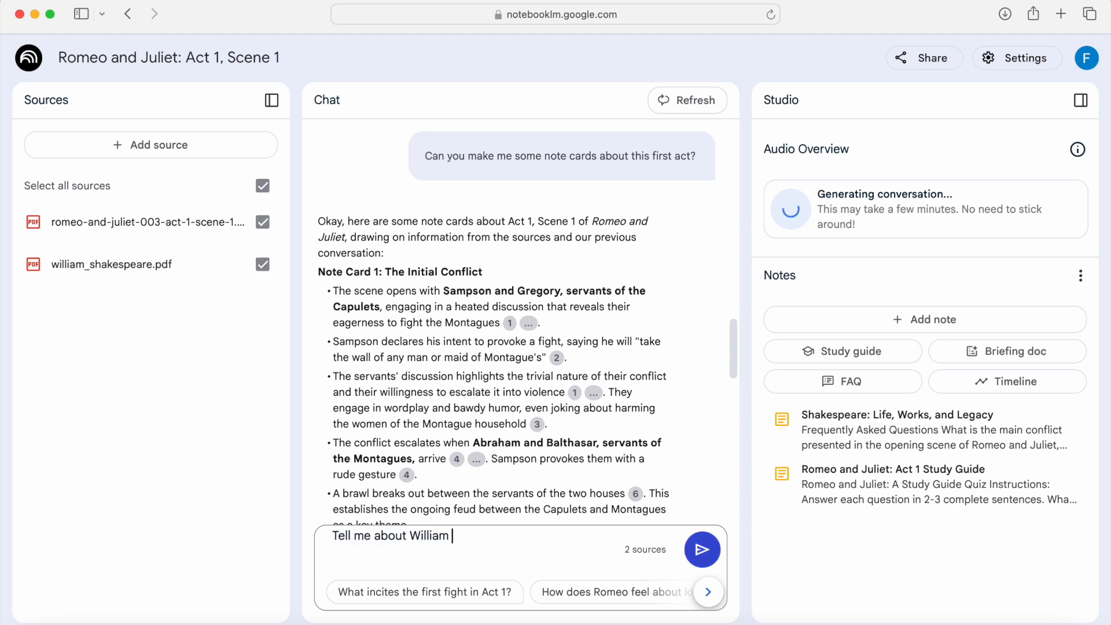
{"action": "type", "text": "Shakespeare?"}
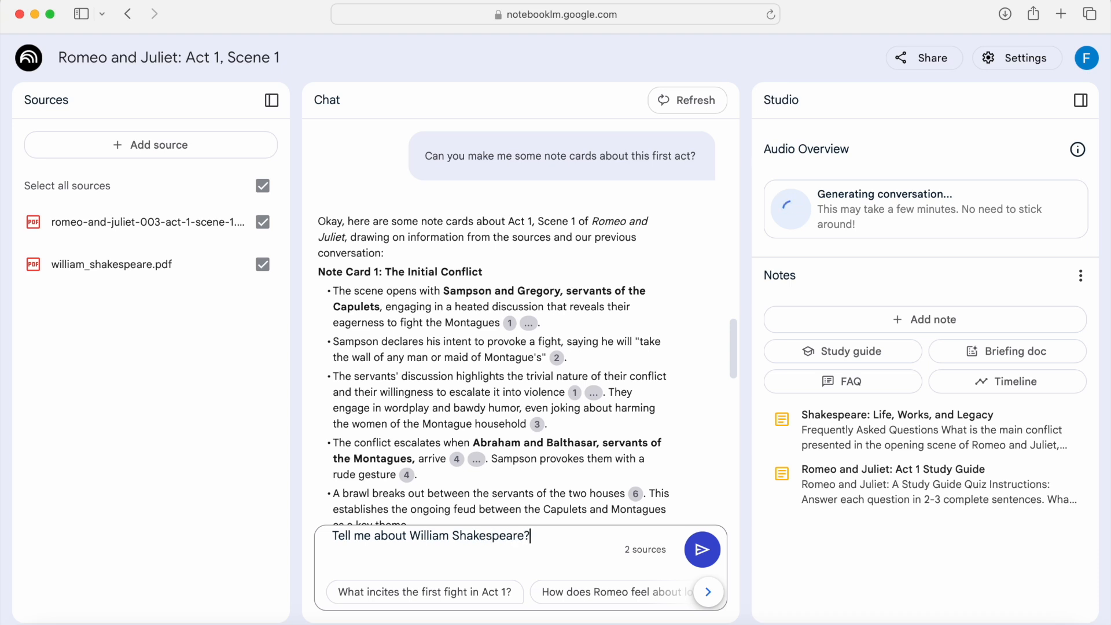
{"action": "key", "text": "Return"}
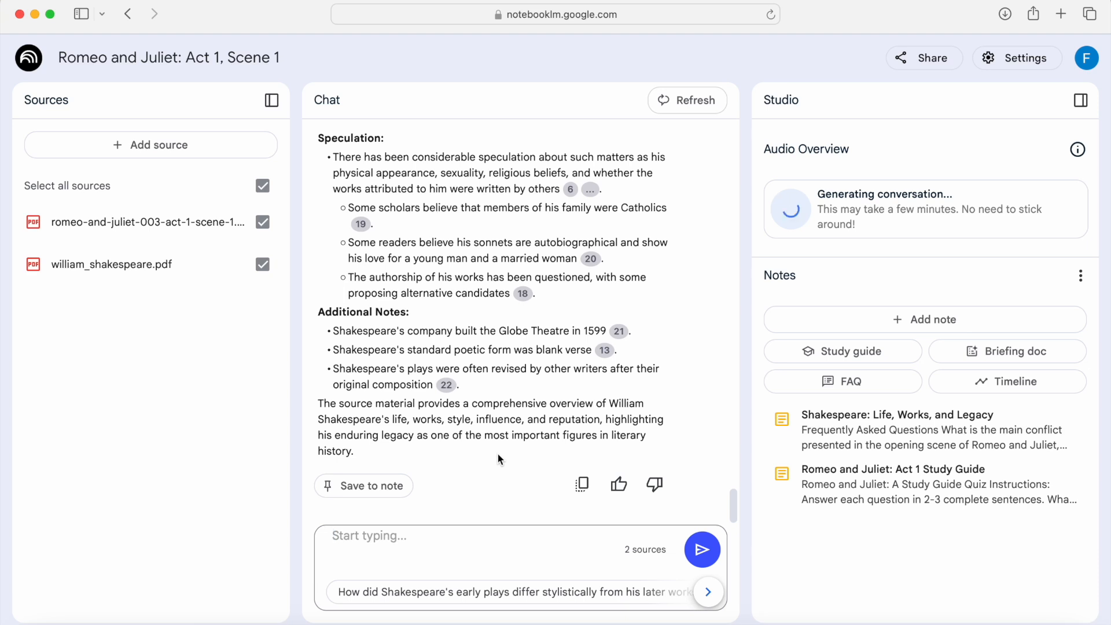
Listen to the opening of the generated Audio Overview, pausing it after about half a minute, and return to the notebooks overview
{"action": "left_click", "coordinate": [790, 249]}
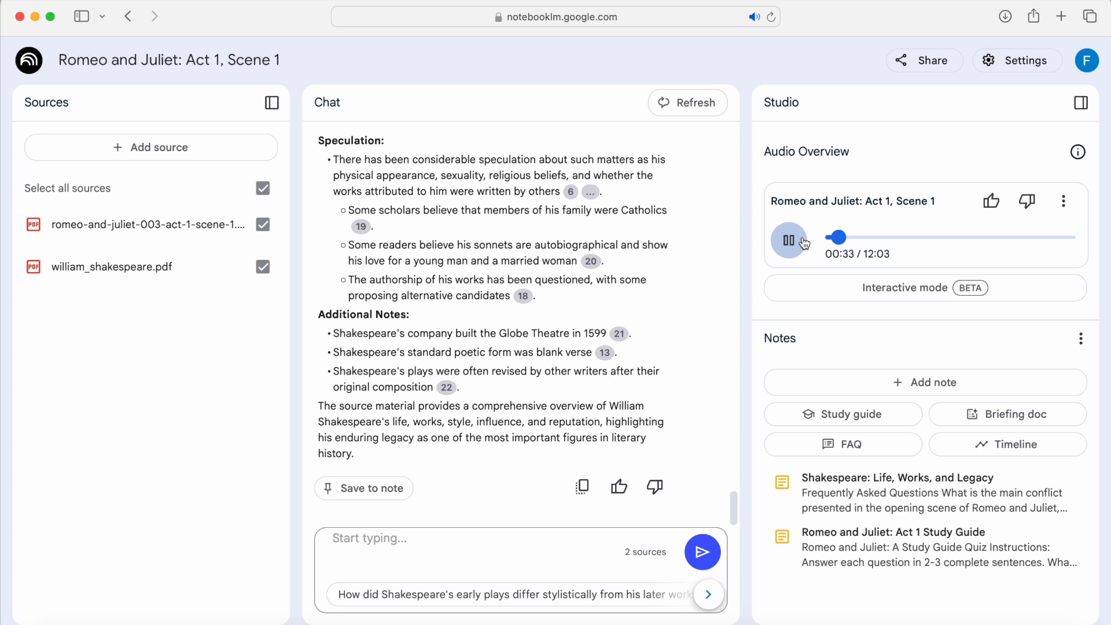
{"action": "left_click", "coordinate": [804, 242]}
{"action": "left_click", "coordinate": [39, 61]}
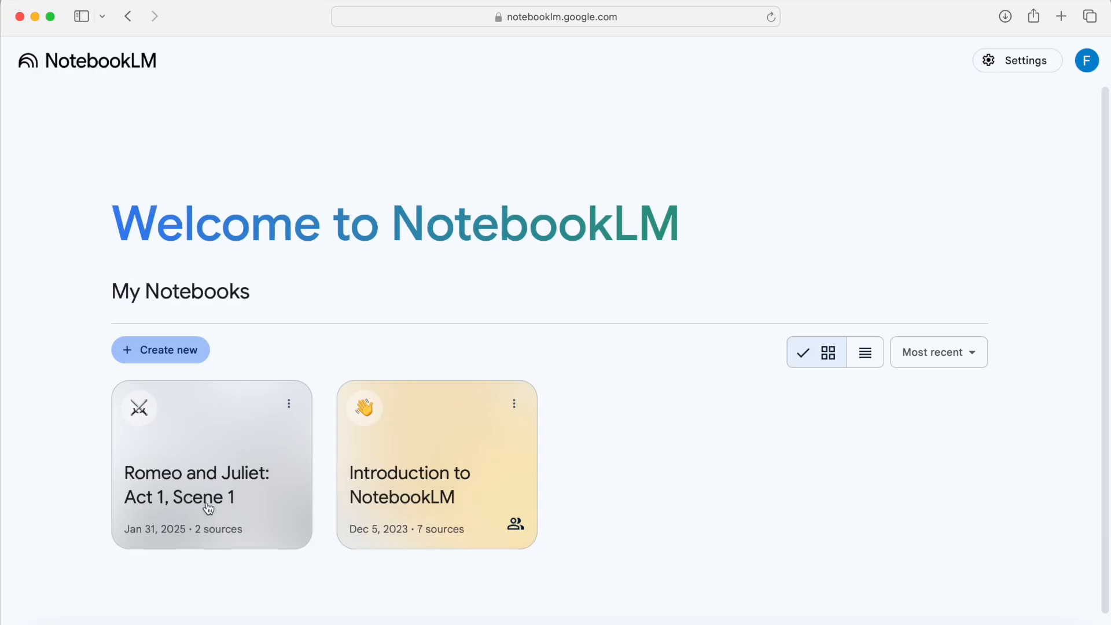